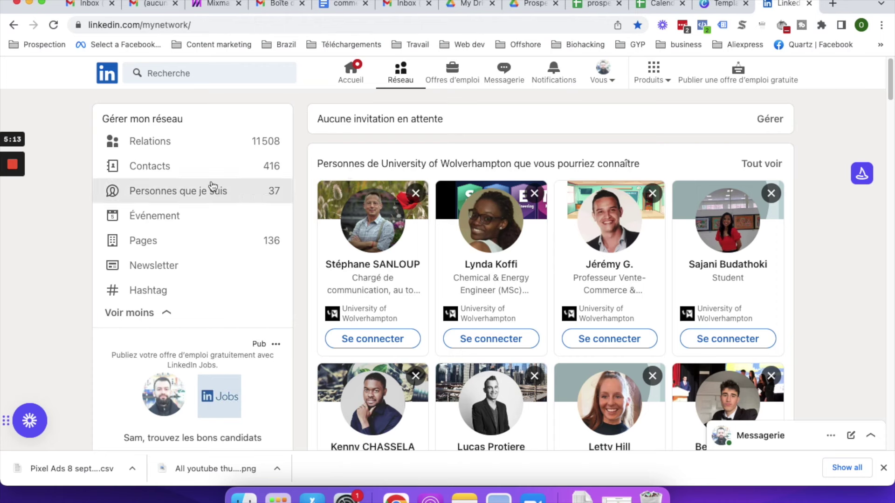
- Start a new LinkedIn search from the Recherche box on the My Network page
click(161, 137)
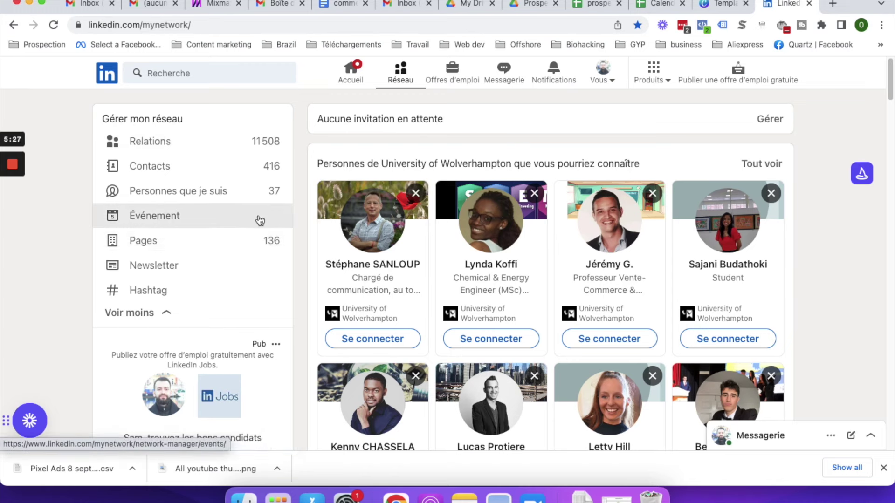
click(203, 78)
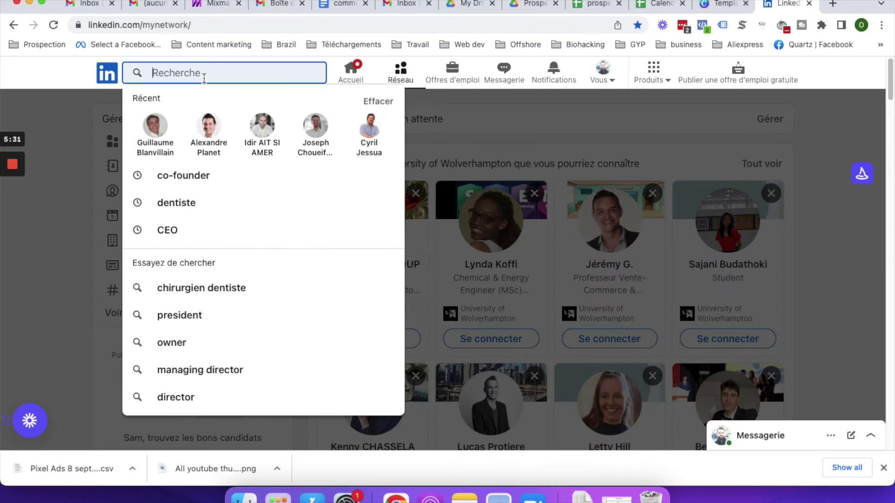
- Rerun the recent 'CEO' search and limit it to people, about 8,330,000 results
click(195, 240)
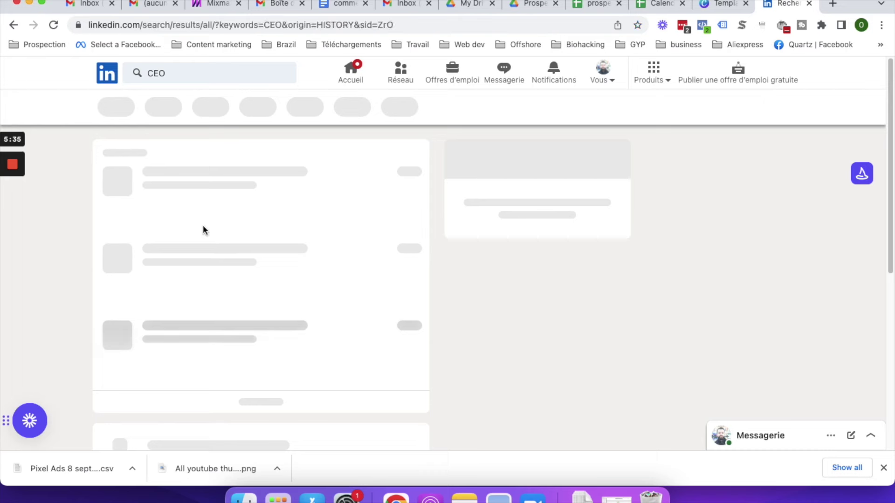
scroll(224, 229, down, 3)
scroll(225, 231, up, 3)
click(125, 107)
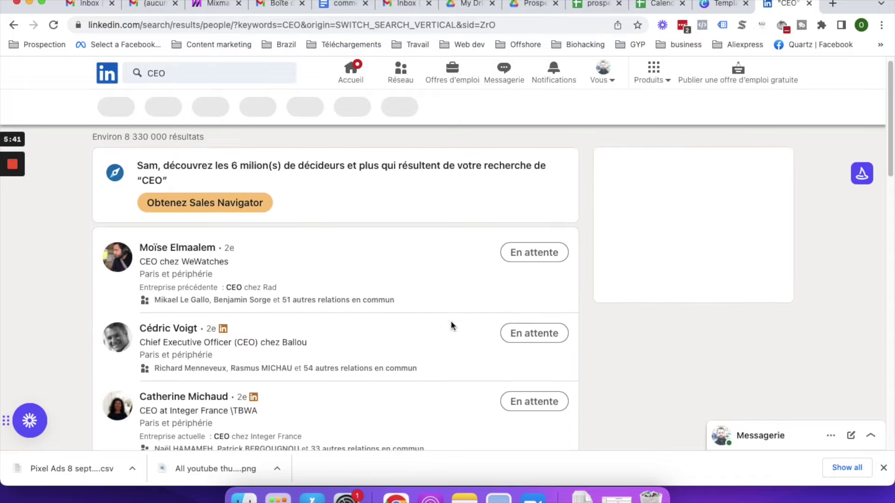
scroll(451, 321, down, 8)
scroll(452, 327, down, 10)
scroll(452, 325, up, 20)
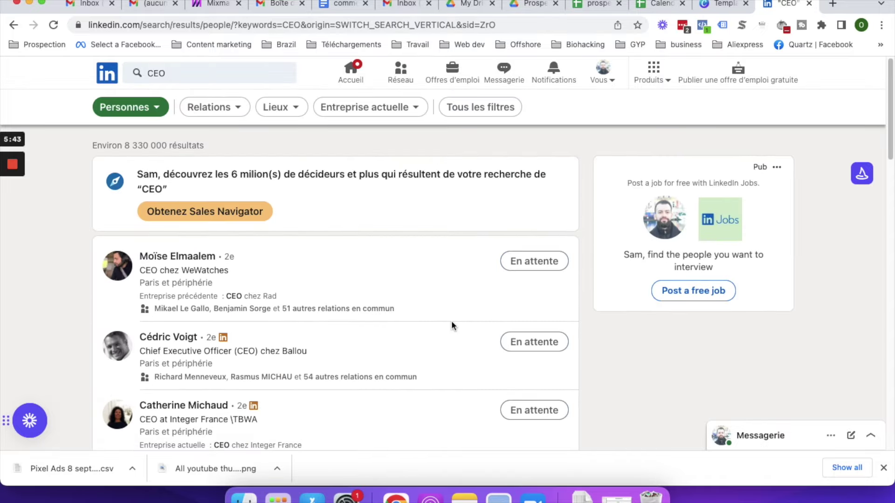
scroll(289, 319, down, 10)
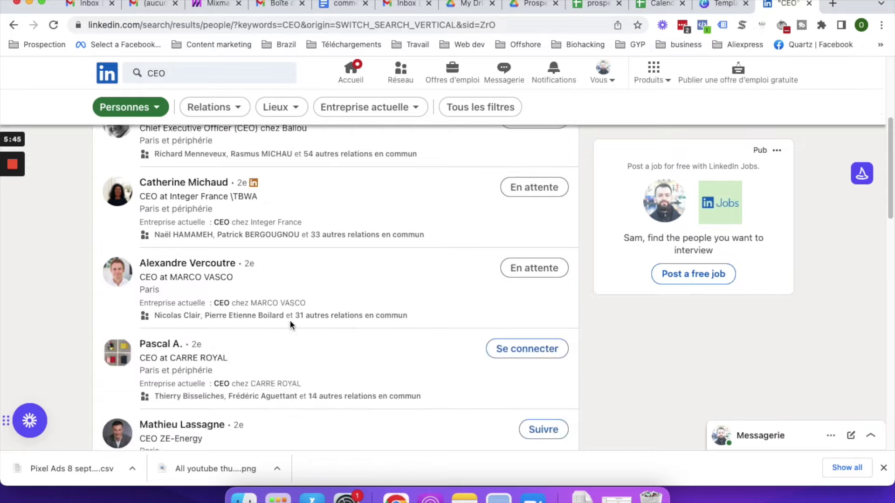
scroll(289, 320, down, 10)
scroll(290, 320, up, 20)
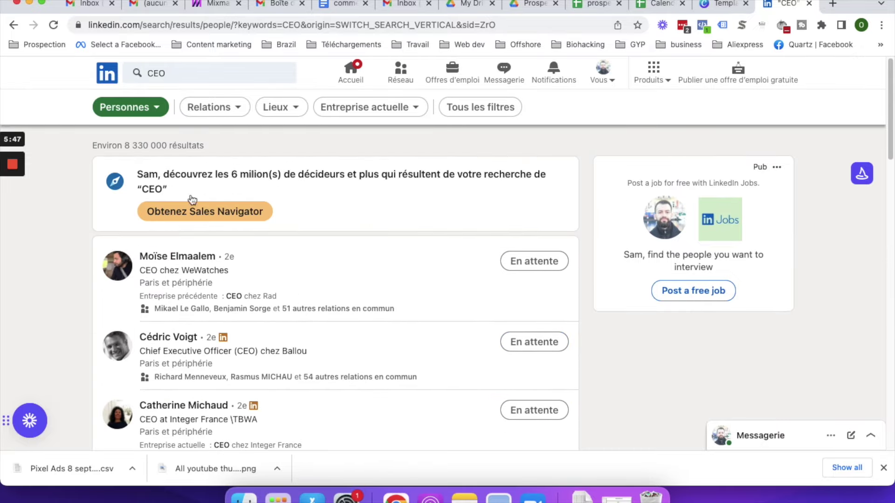
- Add a France location filter through all filters, leaving about 162,000 CEO results
click(495, 107)
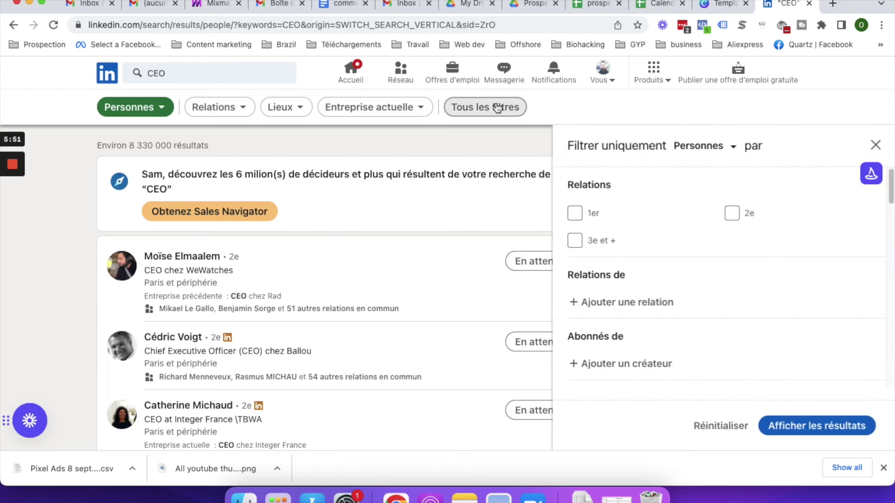
scroll(646, 270, down, 2)
scroll(645, 270, down, 5)
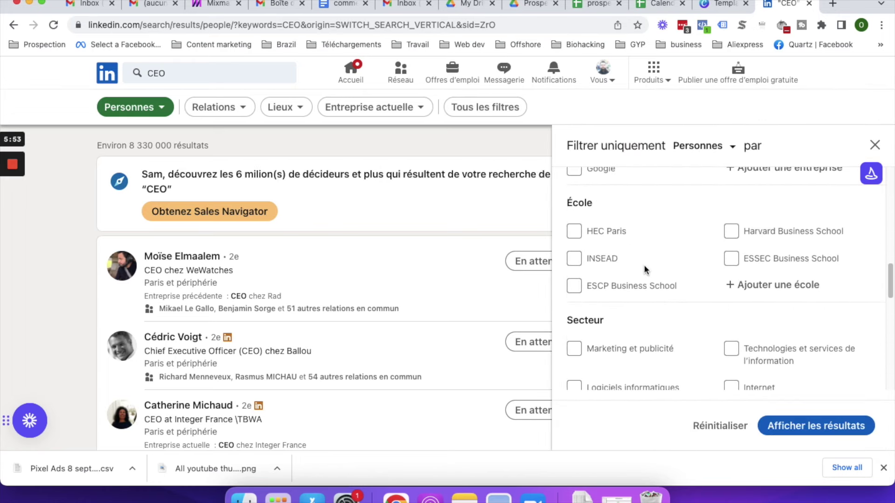
scroll(646, 269, up, 10)
scroll(891, 227, down, 5)
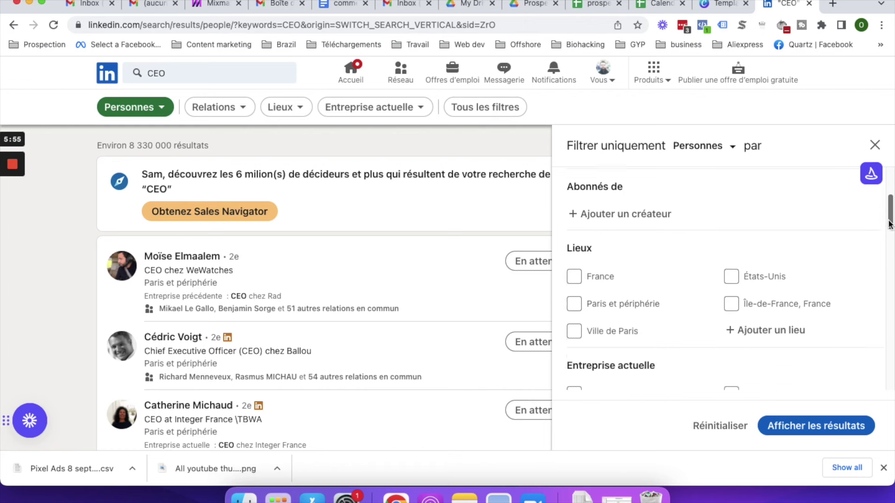
drag(891, 228, 890, 219)
click(575, 262)
click(822, 436)
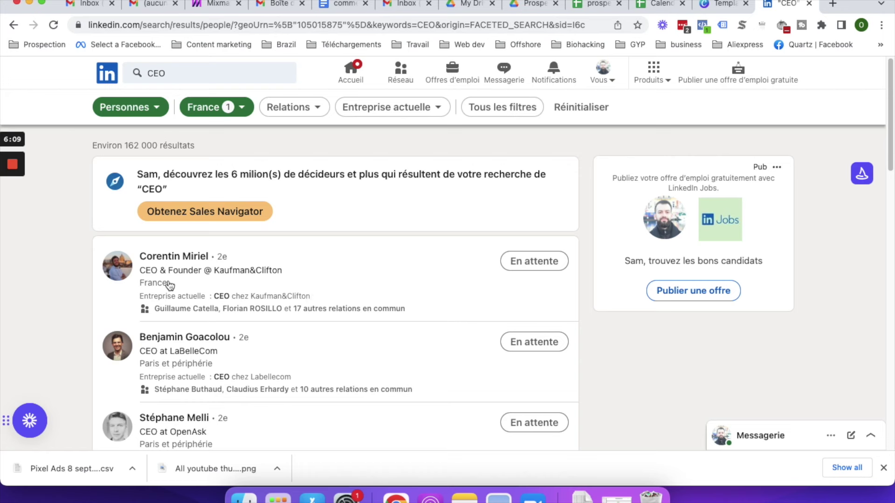
scroll(177, 303, down, 1)
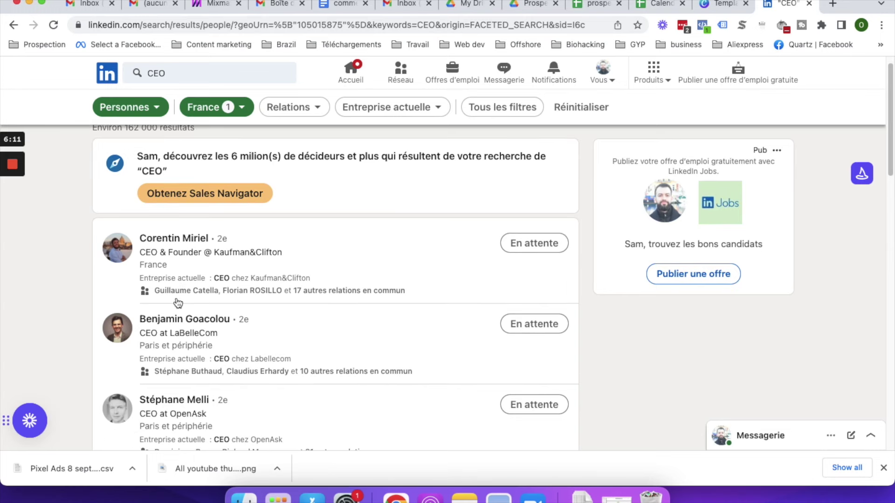
scroll(177, 303, down, 1)
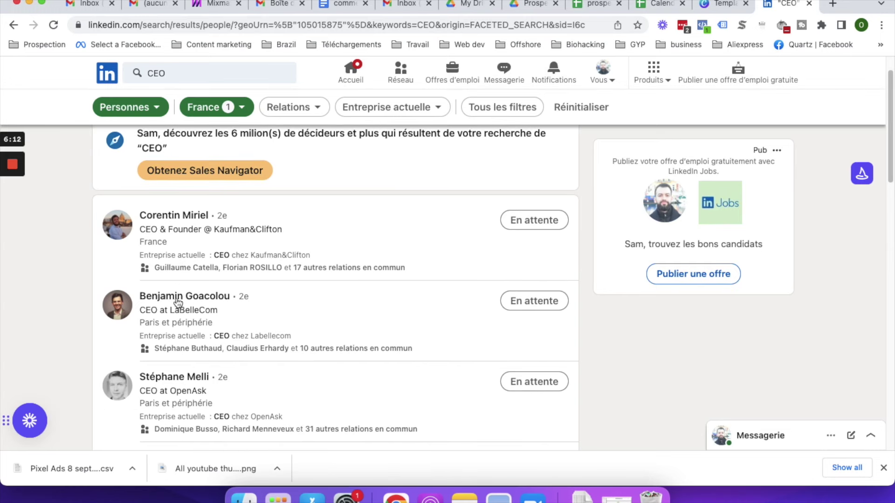
click(187, 215)
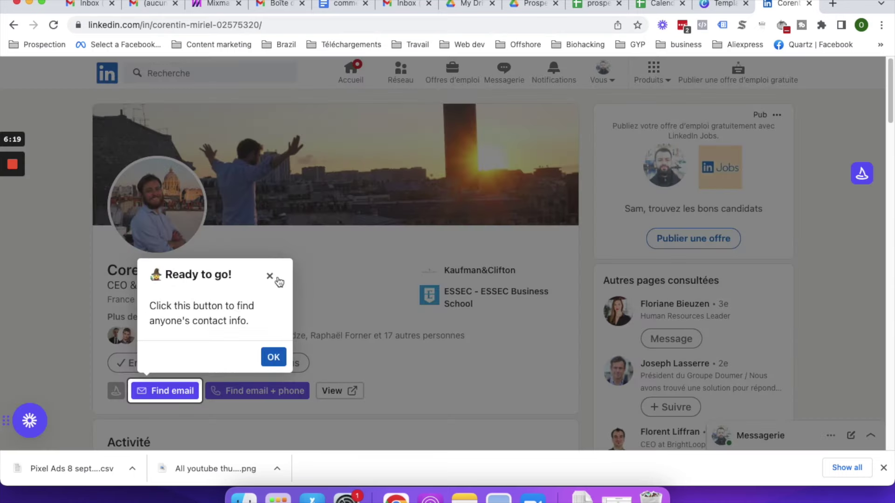
click(270, 276)
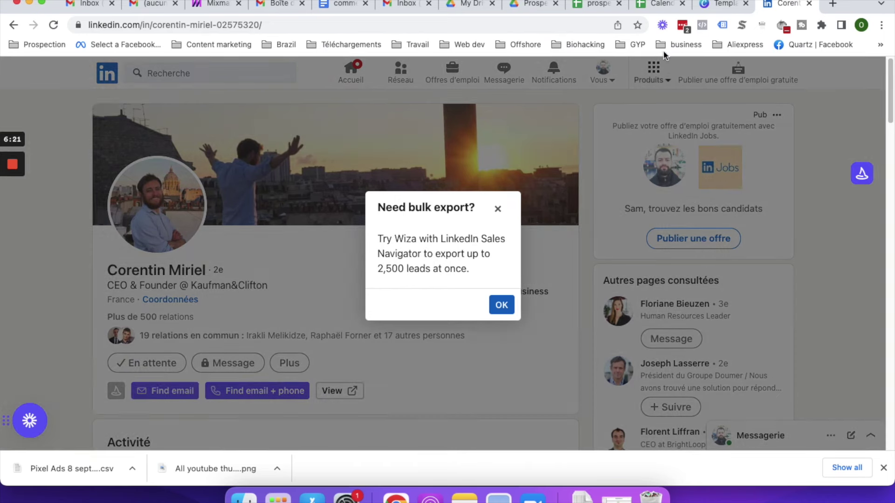
- Enter the headers Entreprise in C1 and Email in D1 in the prospection spreadsheet
click(596, 4)
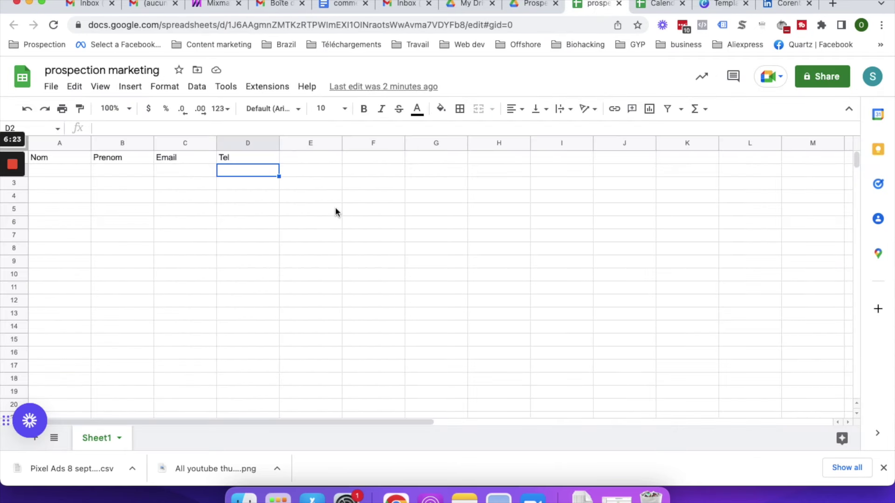
click(176, 159)
text(Entreprise)
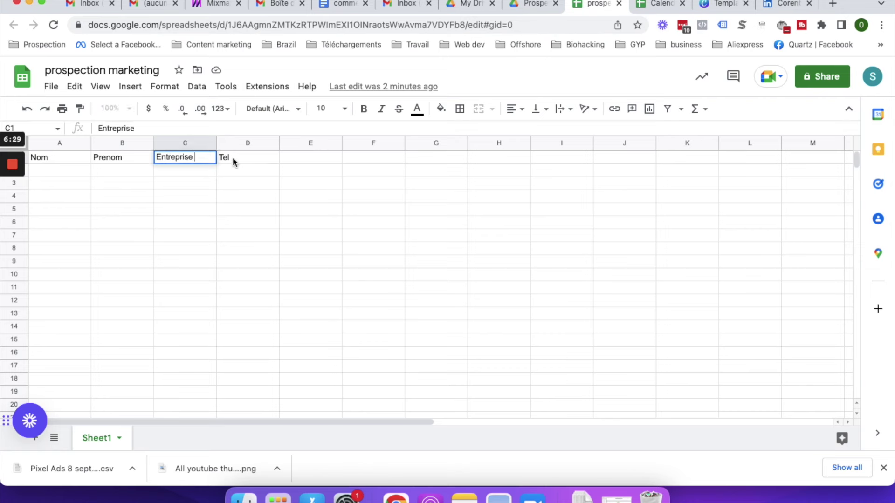
key(Tab)
text(Email)
key(Return)
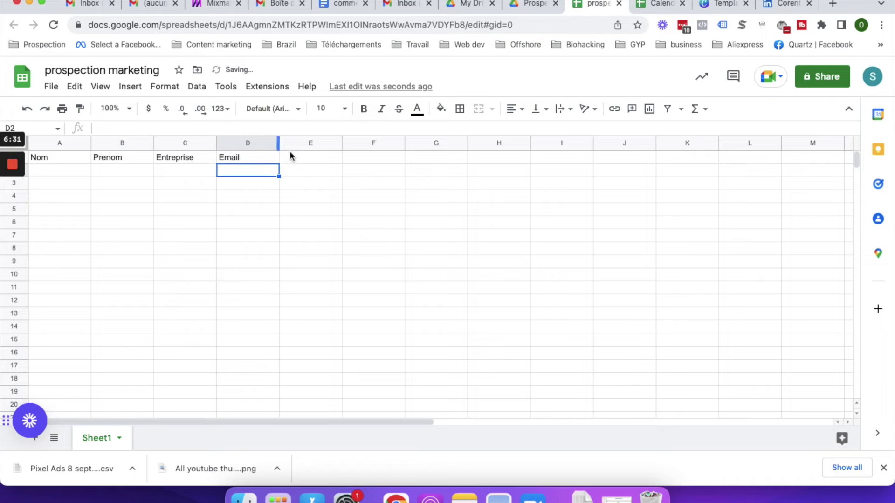
click(787, 4)
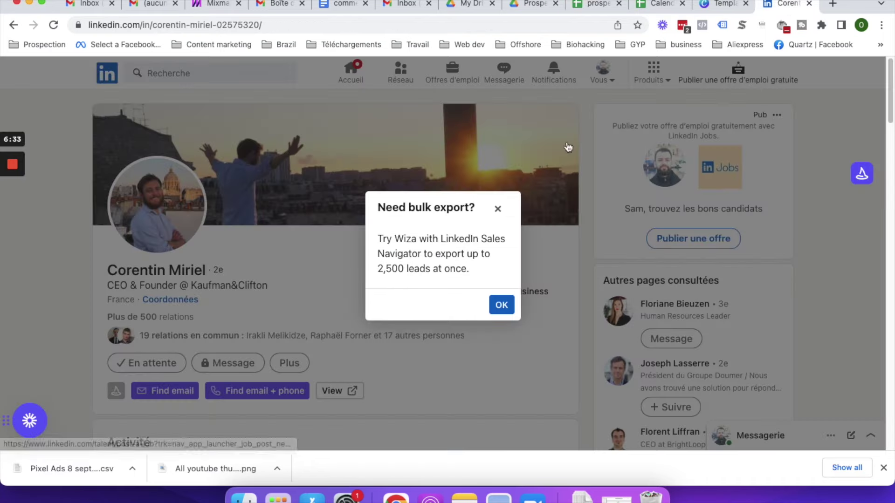
- Close the Wiza bulk export popup and expand the CEO's full role description
click(481, 217)
scroll(387, 254, down, 10)
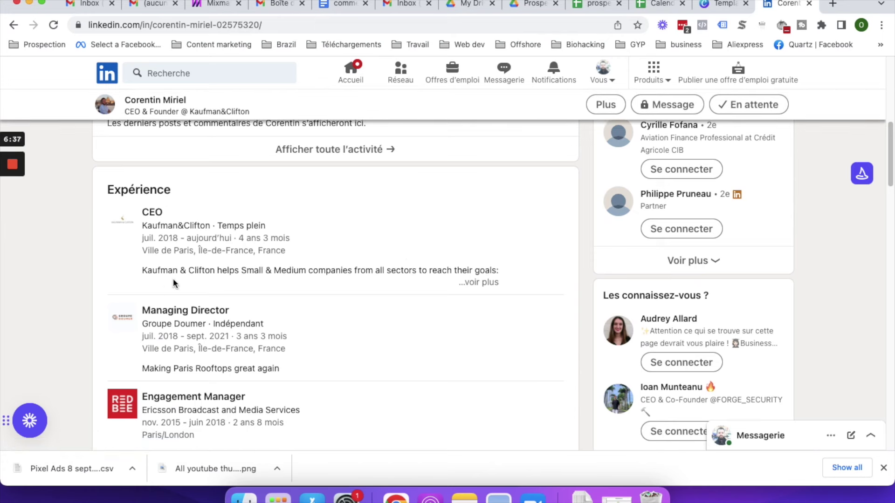
click(481, 283)
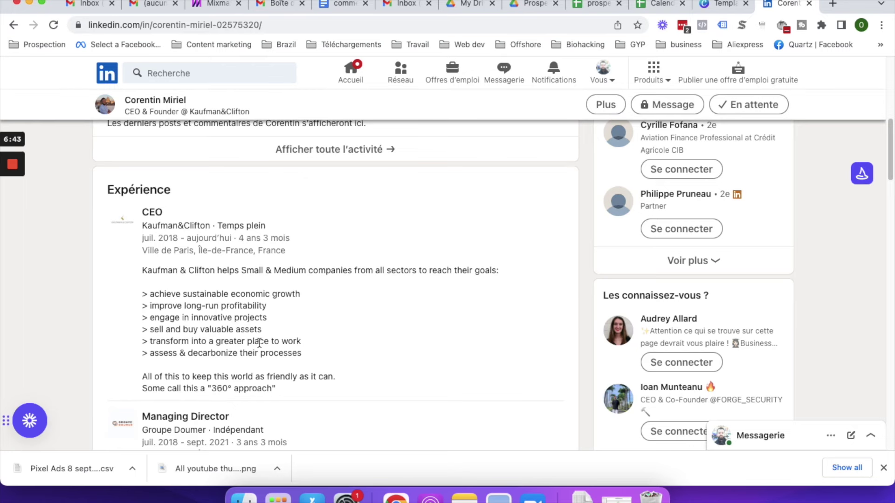
scroll(260, 342, up, 15)
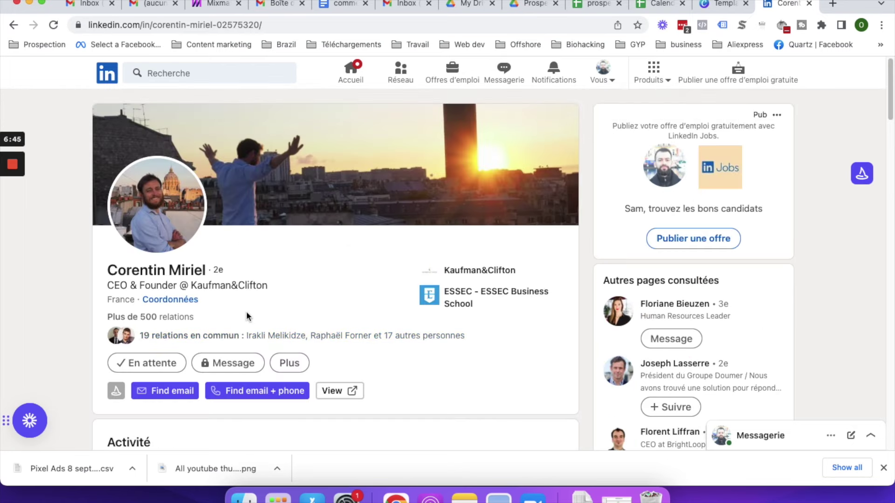
scroll(255, 322, down, 3)
scroll(250, 329, up, 3)
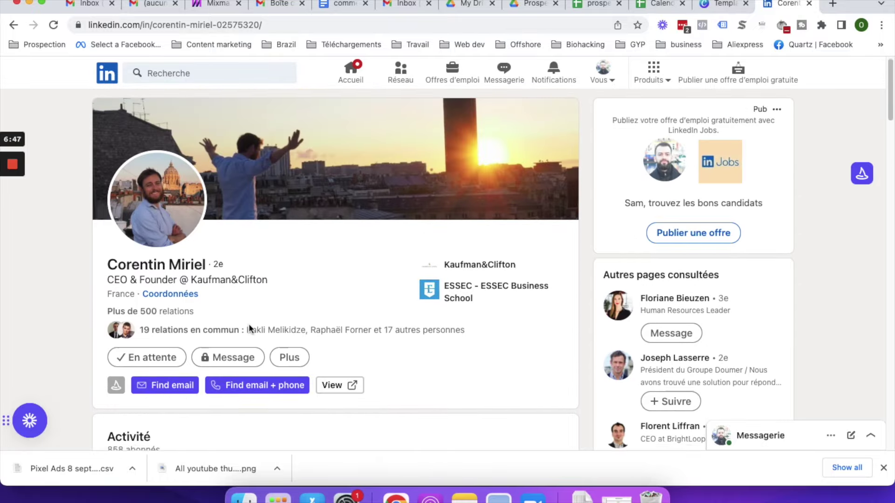
- Go back to the France-filtered CEO results and scroll down to TUESDAY's CEO
click(13, 26)
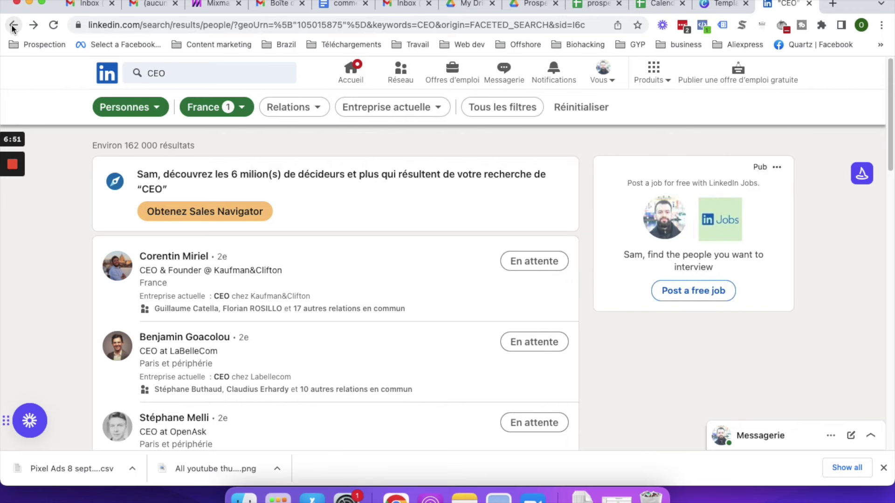
scroll(375, 298, down, 5)
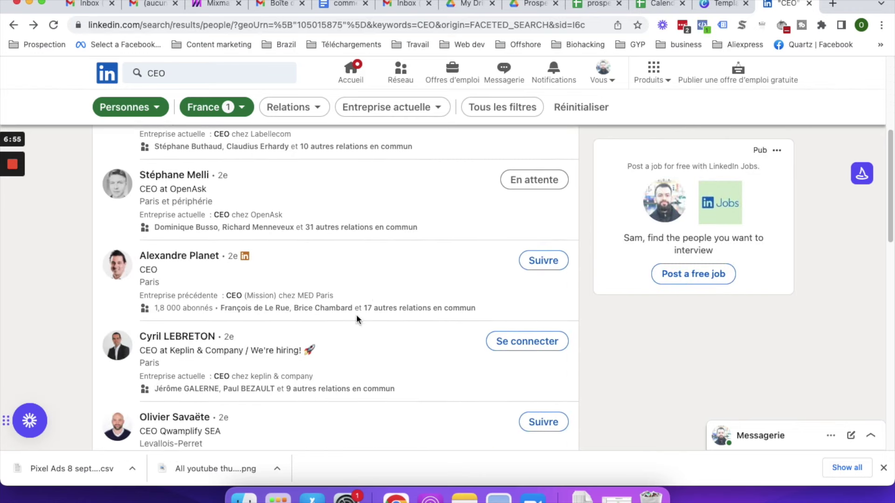
scroll(356, 317, down, 5)
scroll(357, 317, down, 2)
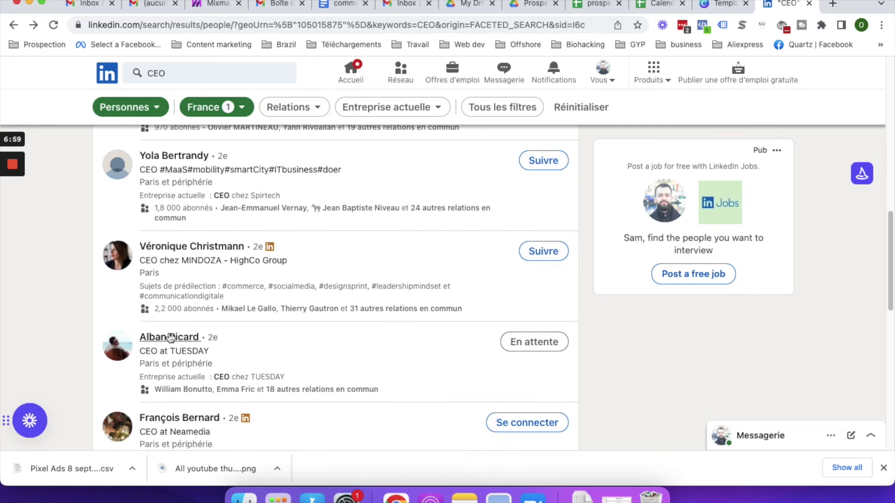
- Review the TUESDAY CEO's profile and show their contact details in Wiza
click(170, 337)
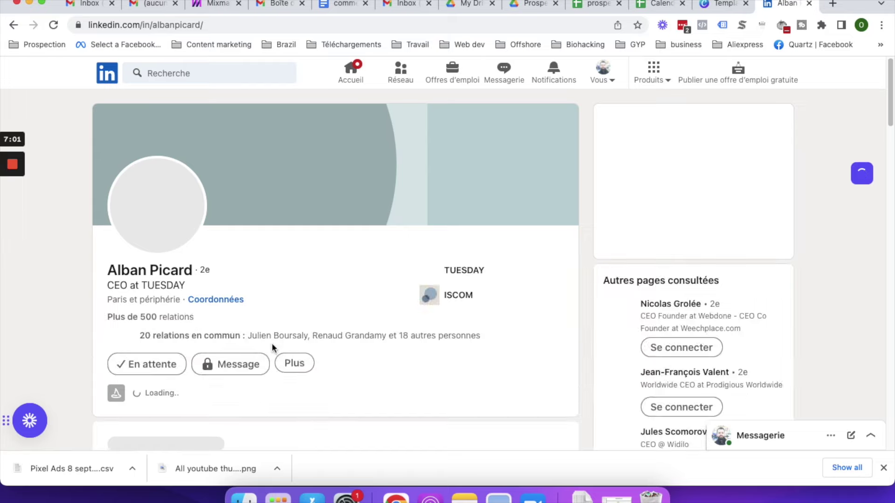
scroll(368, 387, down, 9)
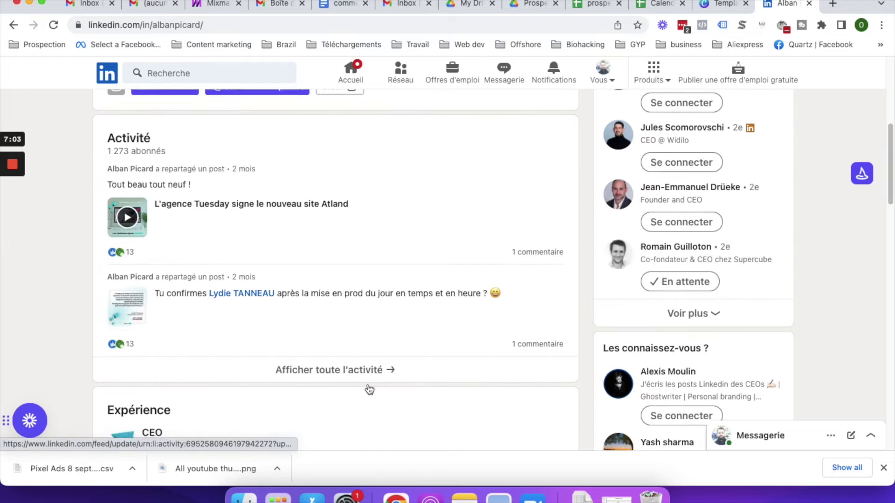
scroll(369, 385, up, 6)
scroll(369, 385, down, 2)
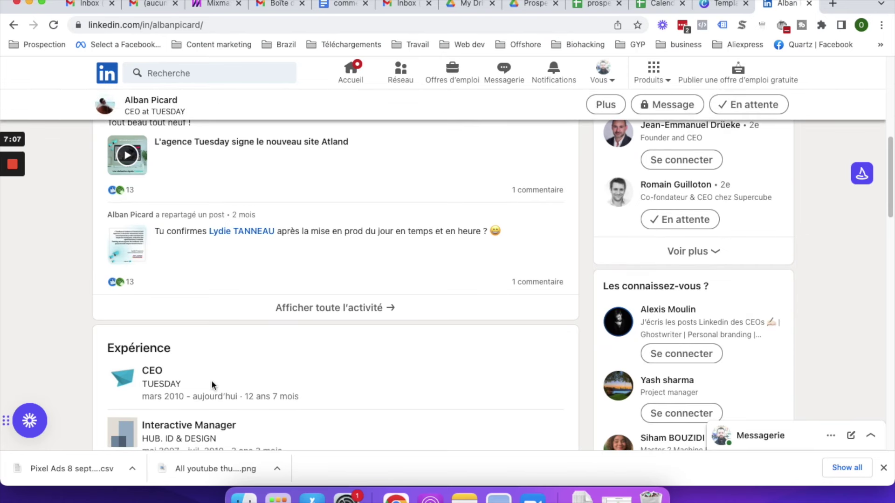
click(862, 175)
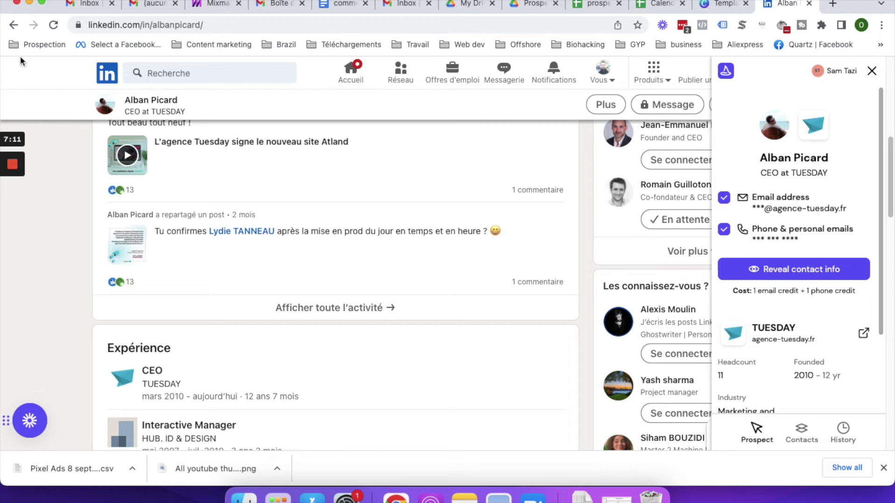
- Return to the CEO search results and move on to page 2
click(14, 25)
scroll(297, 298, down, 15)
scroll(299, 300, up, 3)
scroll(326, 378, down, 6)
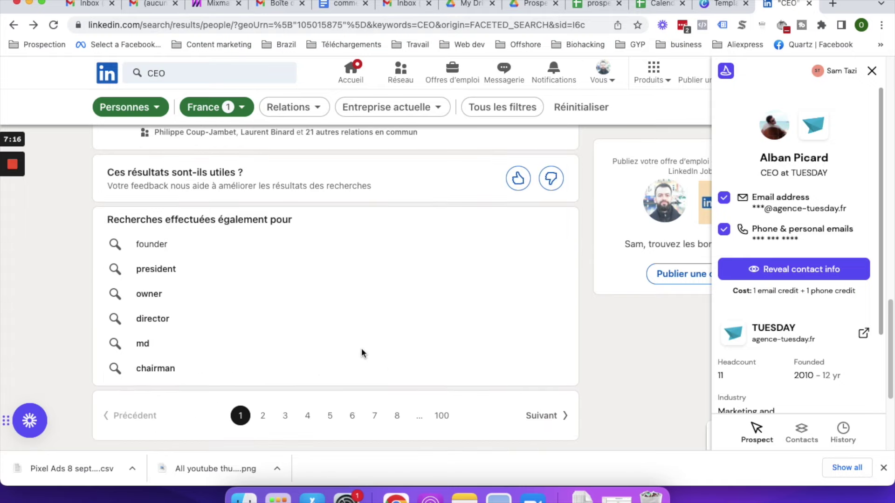
click(262, 415)
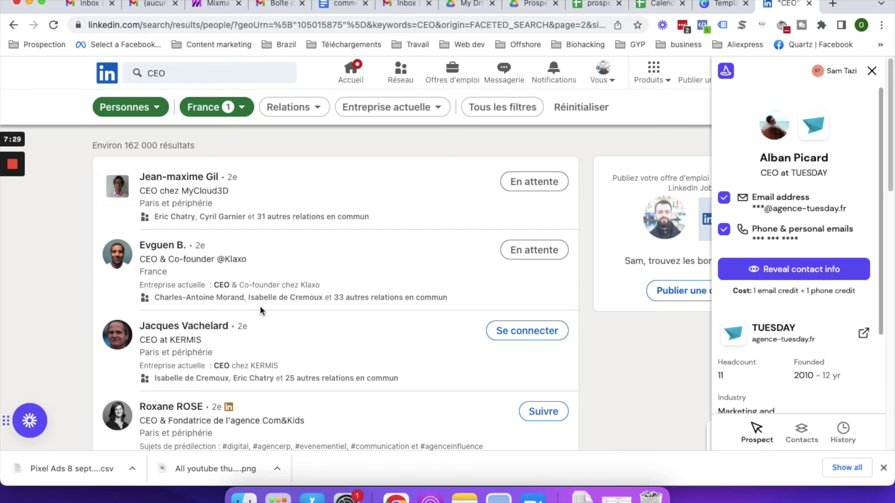
- Open the Klaxo CEO & Co-founder's profile and launch klaxo.fr from the Wiza panel
click(164, 245)
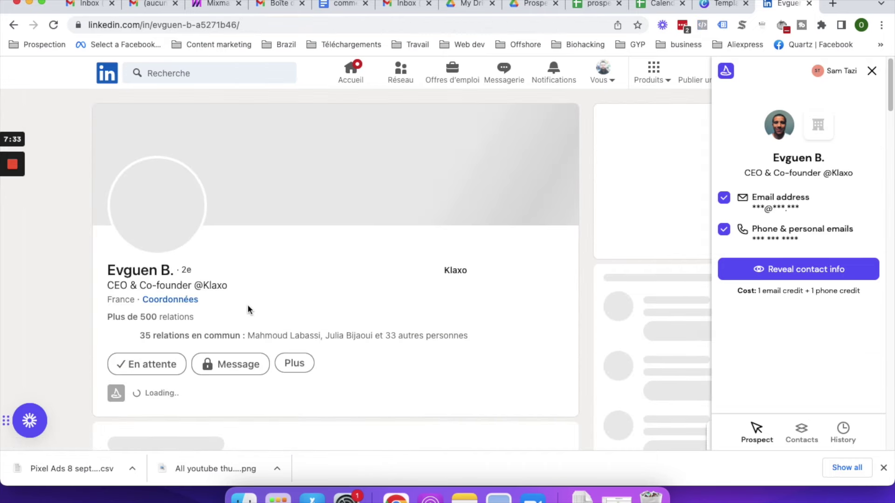
scroll(249, 310, down, 8)
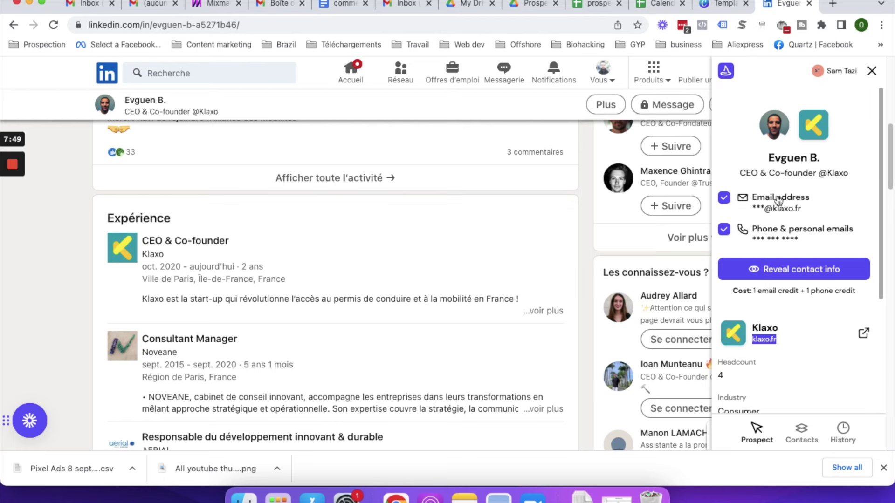
click(863, 335)
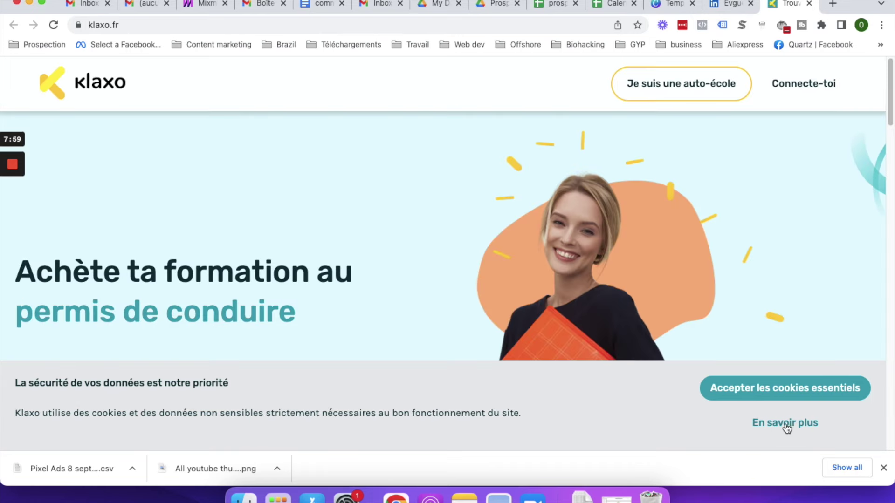
- Accept only essential cookies on klaxo.fr, browse the homepage, and select its address
click(759, 390)
scroll(680, 358, down, 4)
scroll(656, 354, down, 15)
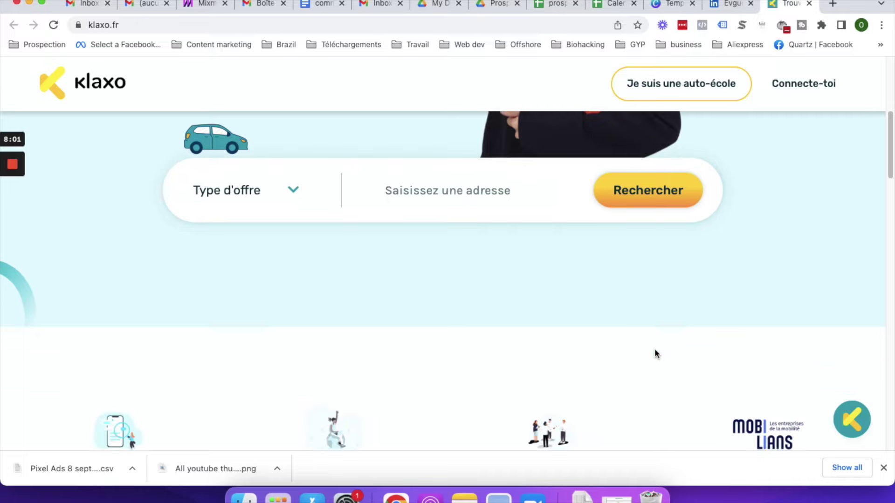
scroll(656, 354, down, 5)
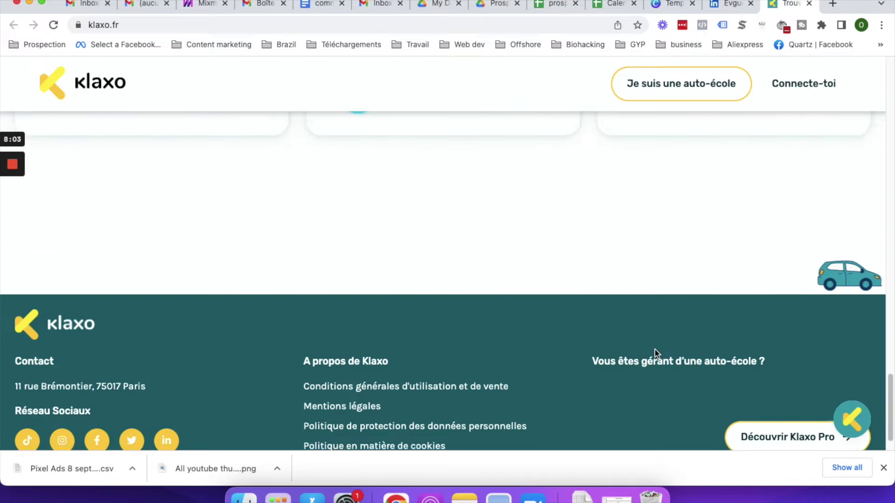
scroll(655, 355, up, 20)
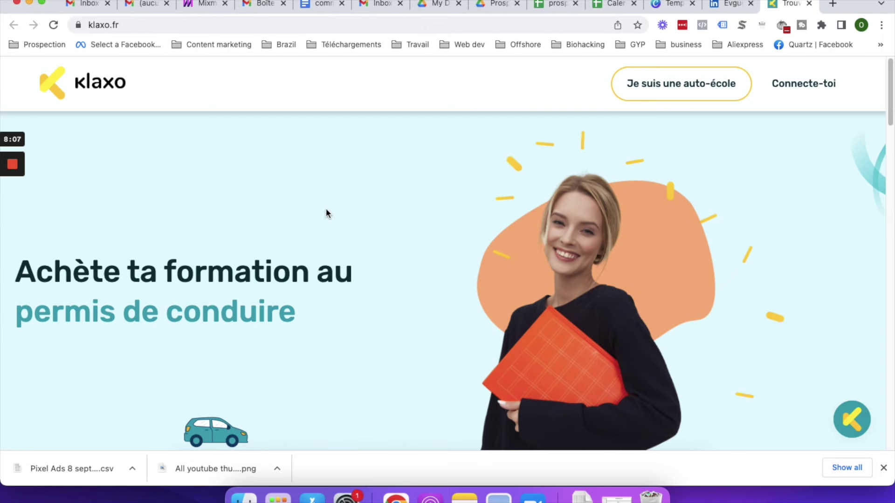
scroll(232, 320, down, 8)
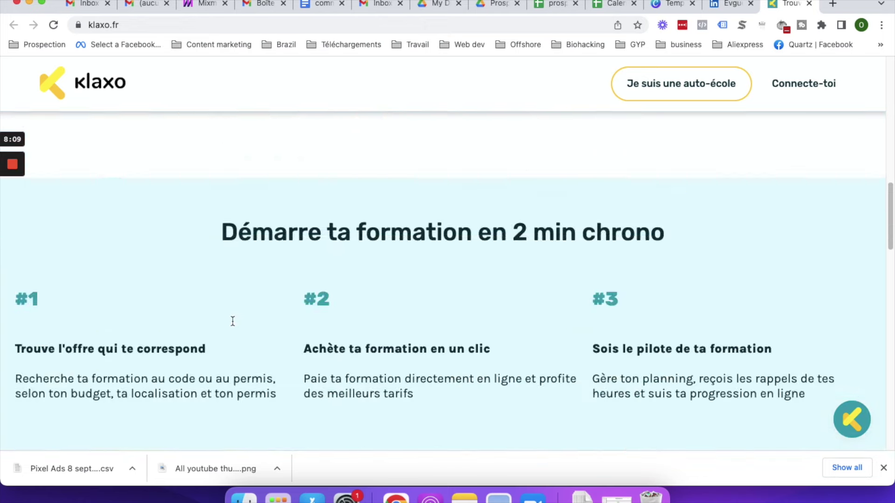
scroll(231, 320, up, 8)
click(104, 27)
key(super+c)
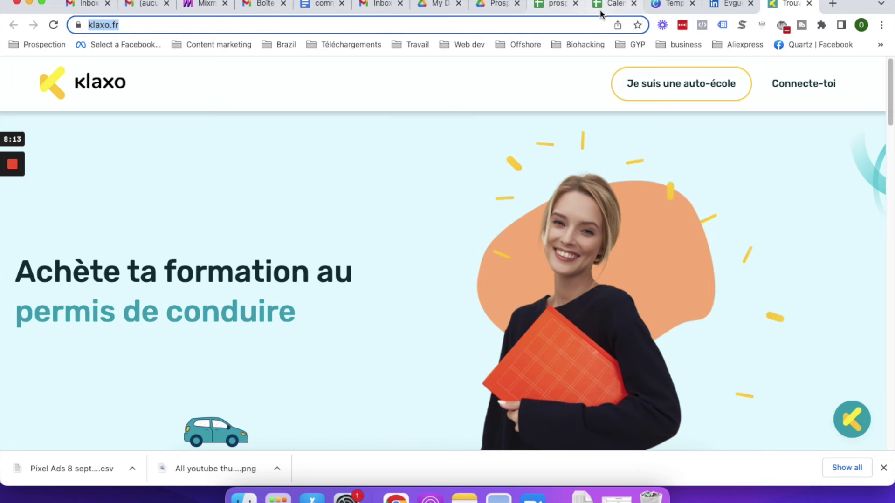
- Insert a new column after Entreprise and title it URL in D1
click(540, 6)
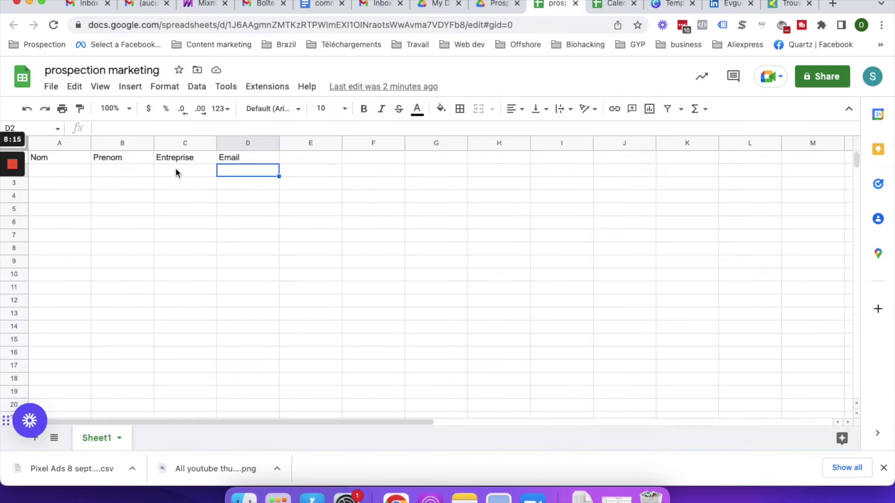
right_click(179, 148)
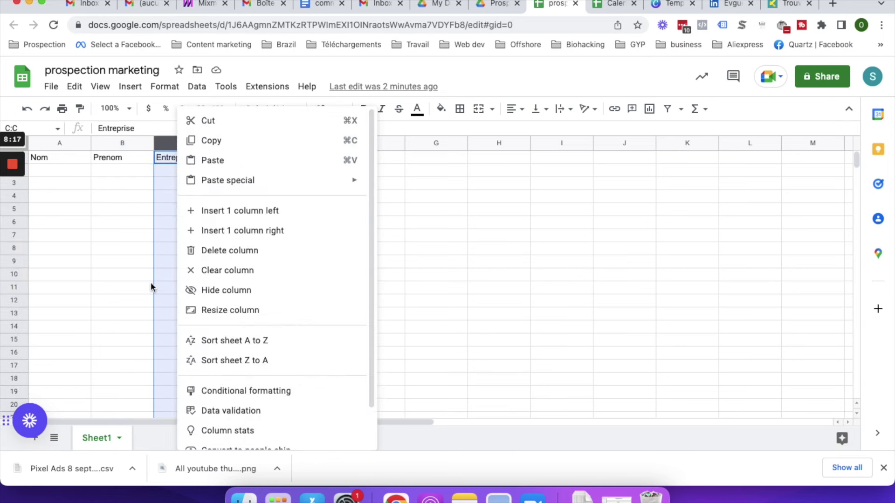
click(257, 233)
click(247, 157)
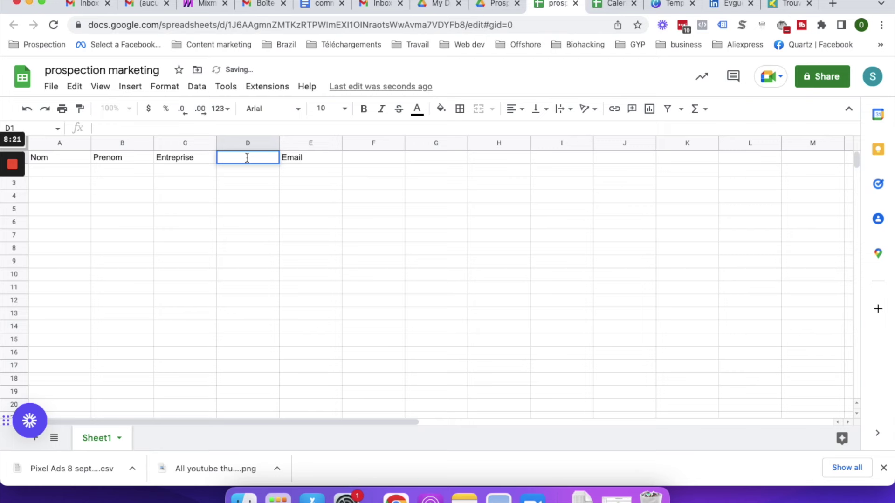
text(Email)
key(BackSpace)
key(BackSpace)
key(BackSpace)
key(BackSpace)
key(BackSpace)
text(URL)
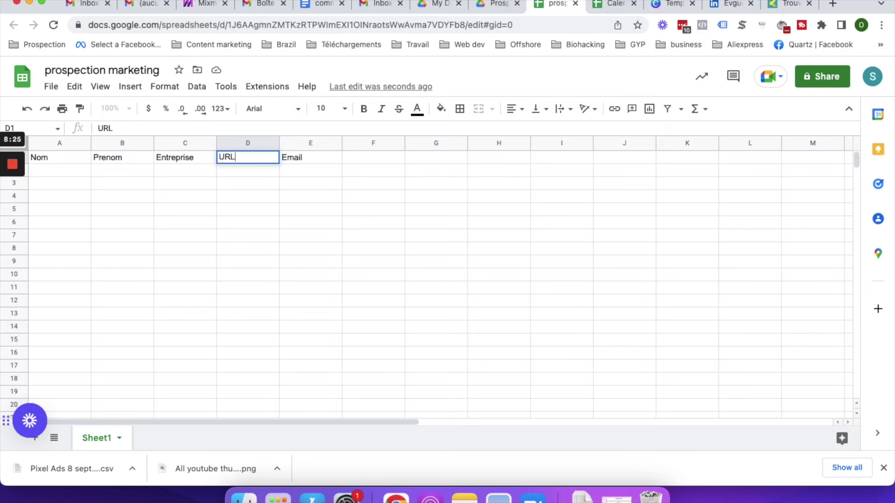
key(Return)
key(super+v)
click(247, 222)
click(197, 171)
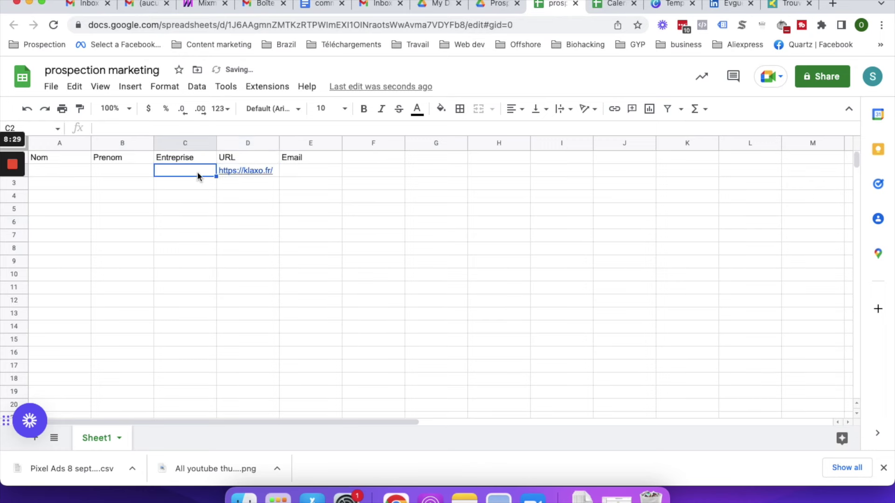
text(Klaxo)
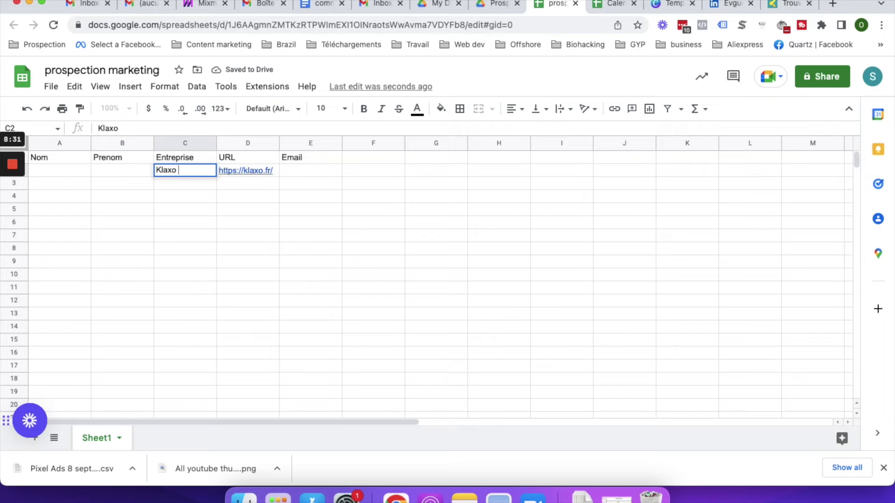
key(Return)
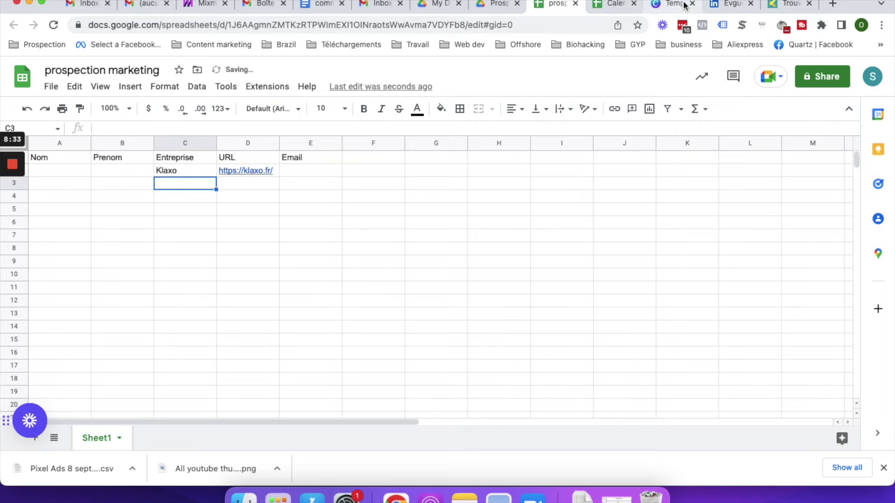
drag(714, 6, 614, 6)
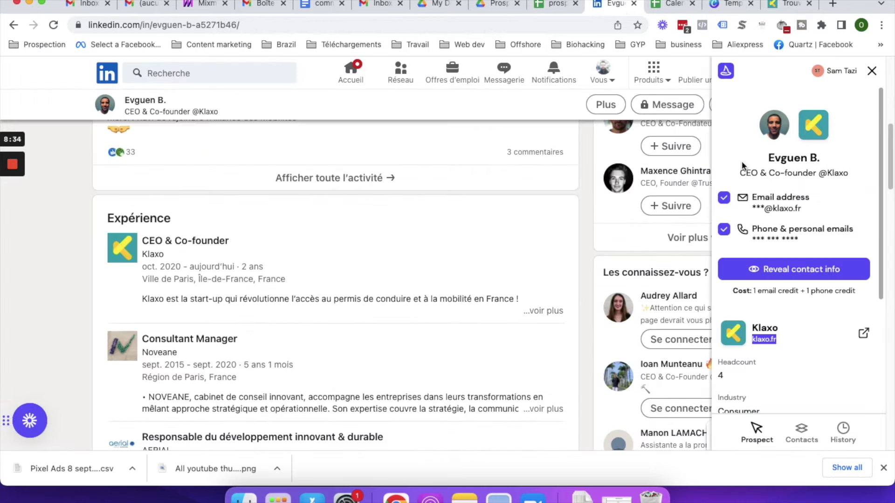
- Copy the CEO's first name from the Klaxo profile heading and select the first-name cell in row 2
scroll(150, 274, up, 10)
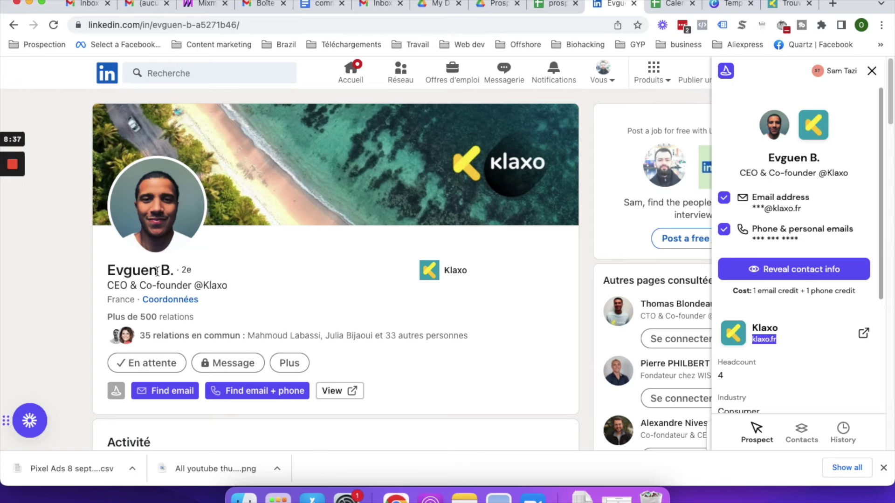
drag(159, 272, 100, 275)
key(cmd+c)
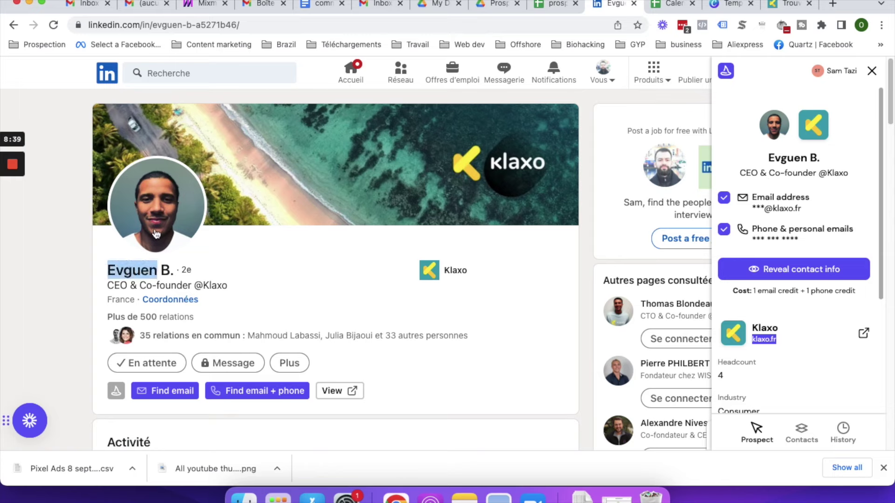
click(555, 3)
click(71, 171)
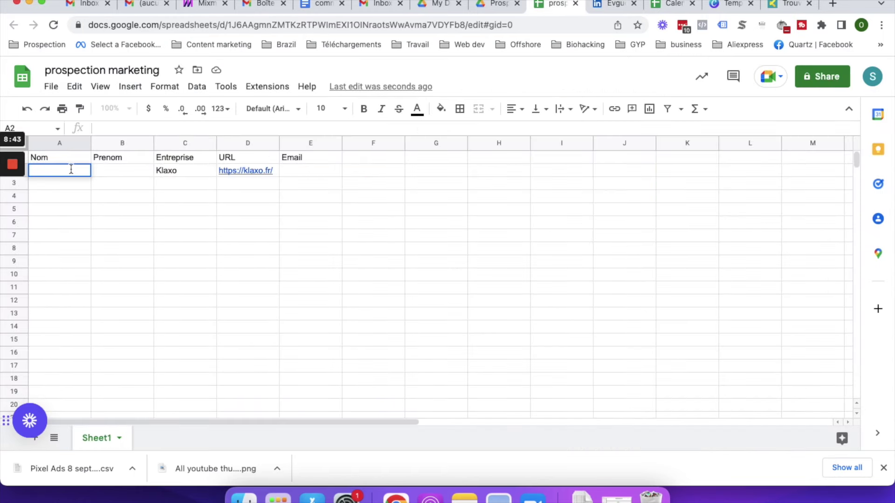
- Paste the CEO's first name into B2, enter surname initial 'B' in A2, then go back to LinkedIn
double_click(104, 169)
key(cmd+v)
key(Return)
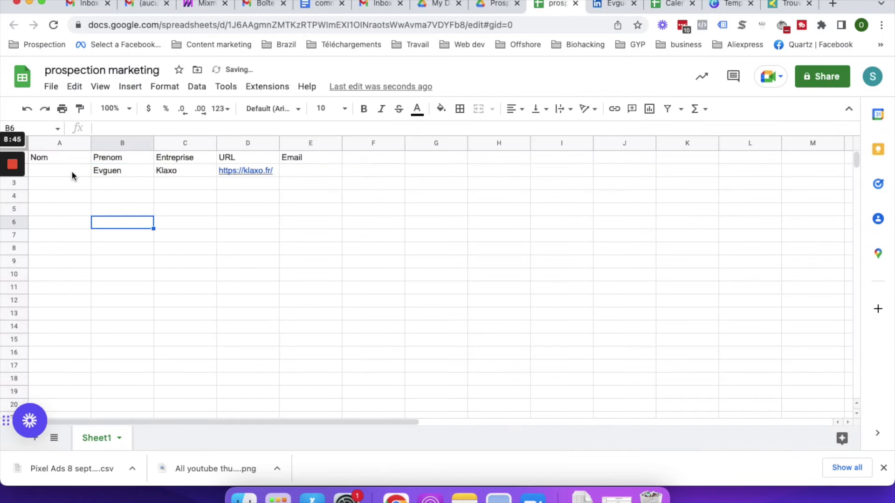
click(72, 171)
text(B)
key(Return)
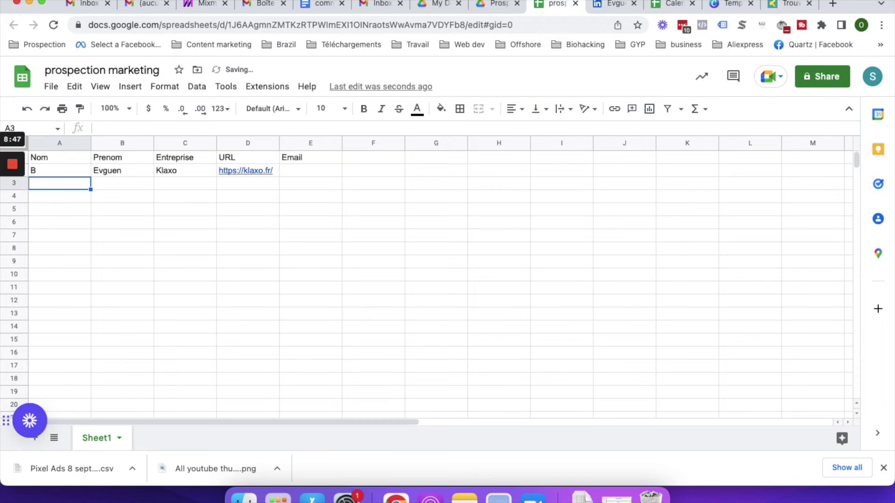
click(302, 170)
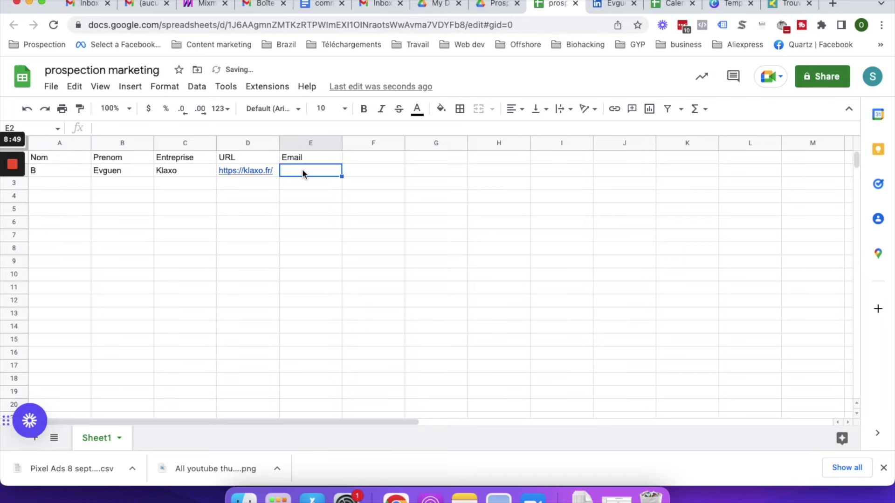
click(611, 4)
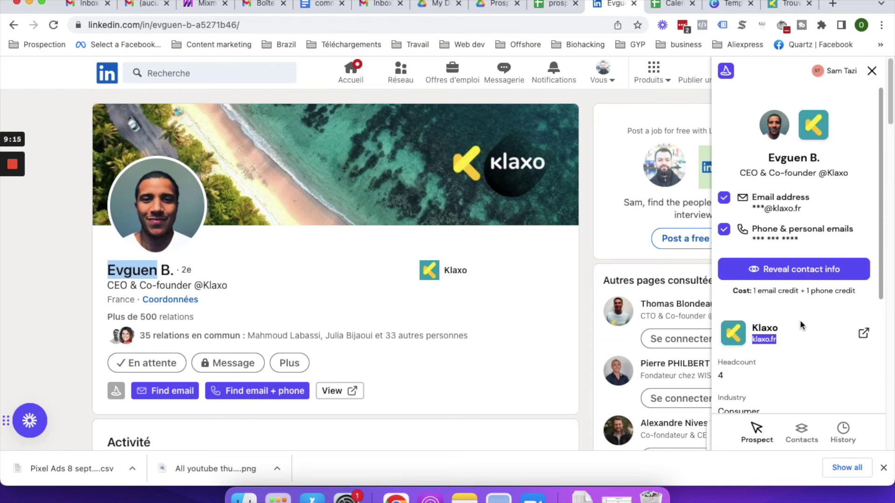
- Enter the prospect's Klaxo email address in cell E2 of the prospection spreadsheet
click(167, 270)
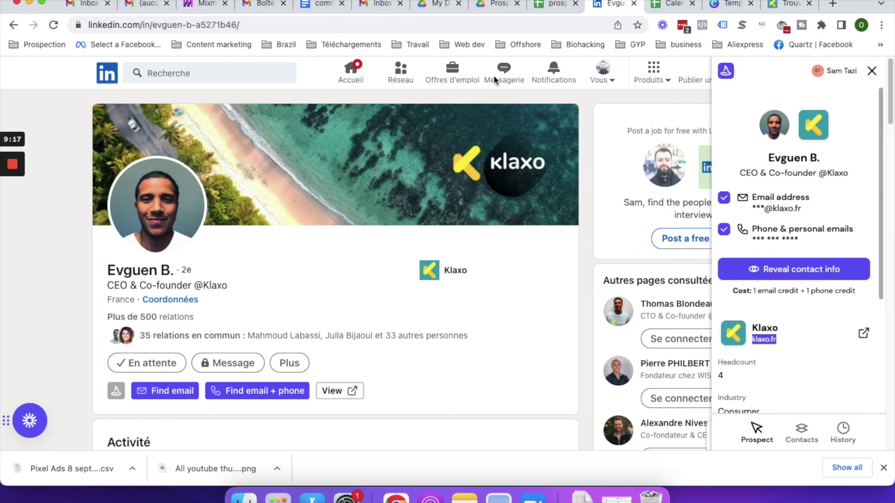
click(555, 4)
double_click(306, 171)
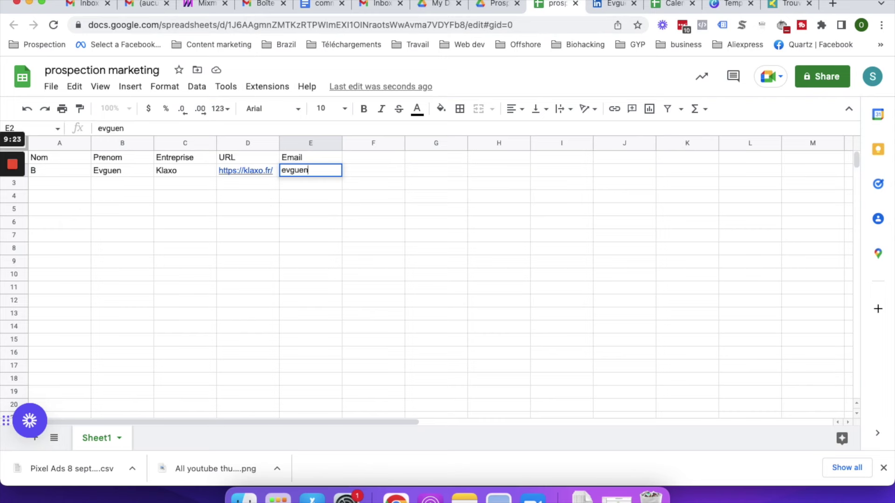
key(Return)
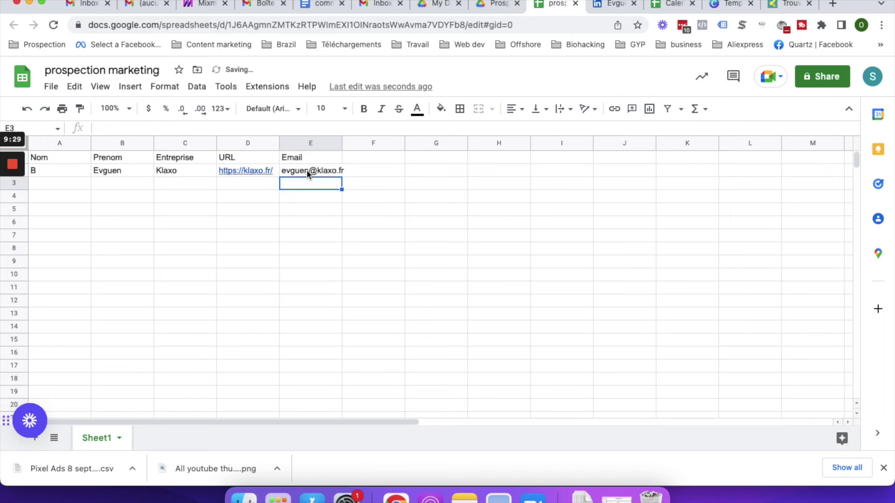
click(462, 323)
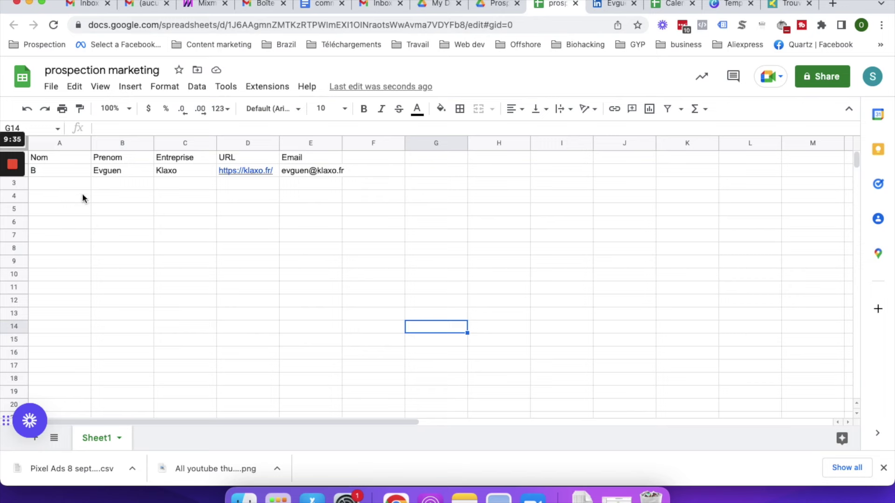
- Select the full prospect row A2:F2 in the spreadsheet
drag(80, 172, 326, 173)
click(372, 262)
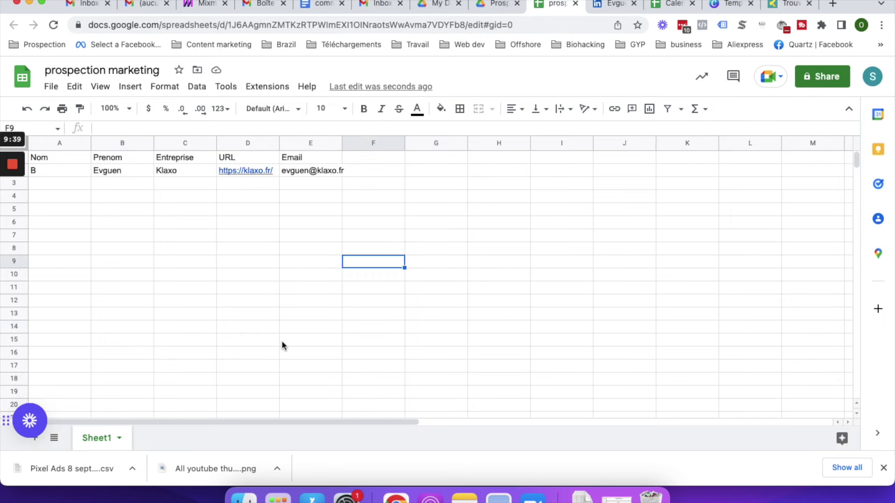
drag(295, 330, 224, 320)
click(310, 209)
drag(78, 165, 374, 176)
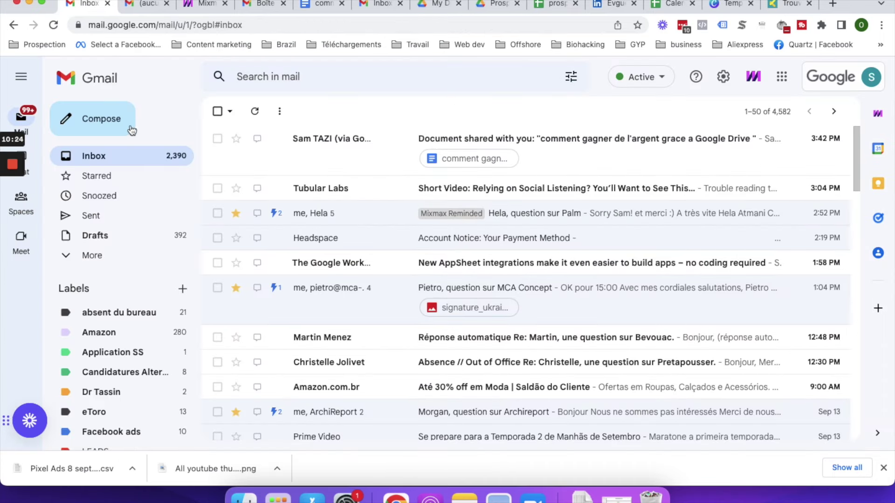
- Save a Gmail draft addressed to the prospect's email, then return to the LinkedIn profile
click(130, 128)
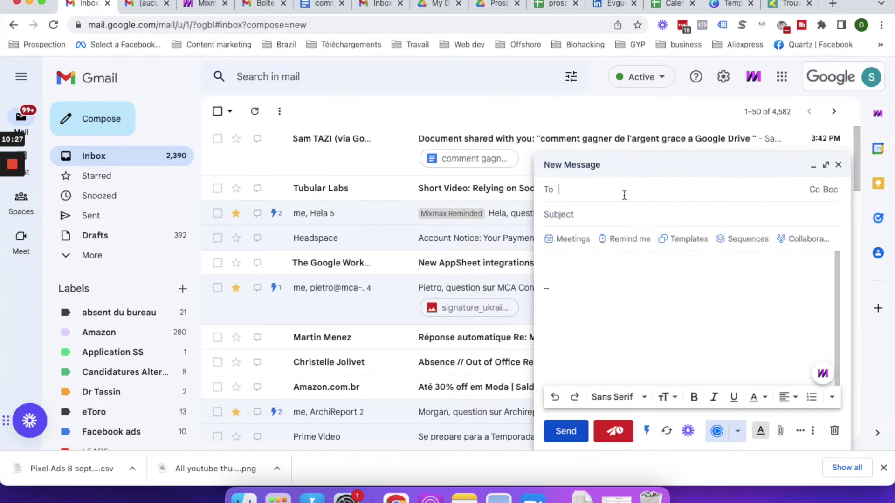
key(super+v)
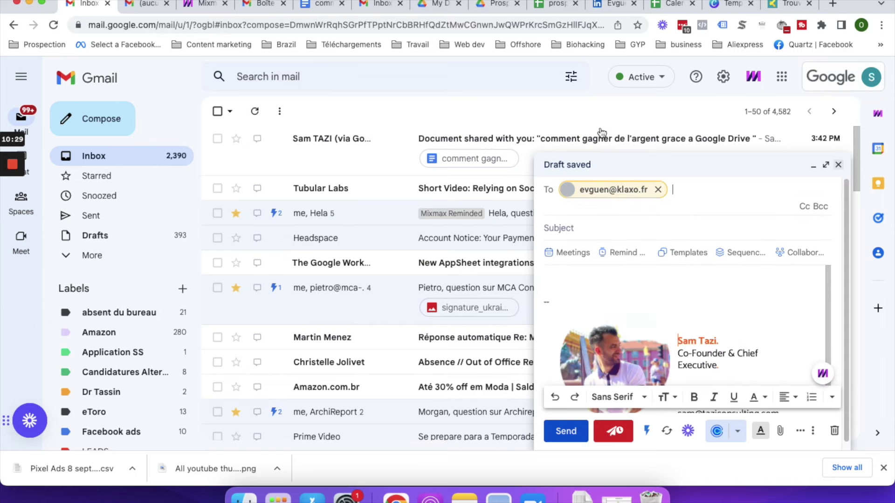
key(Escape)
click(608, 4)
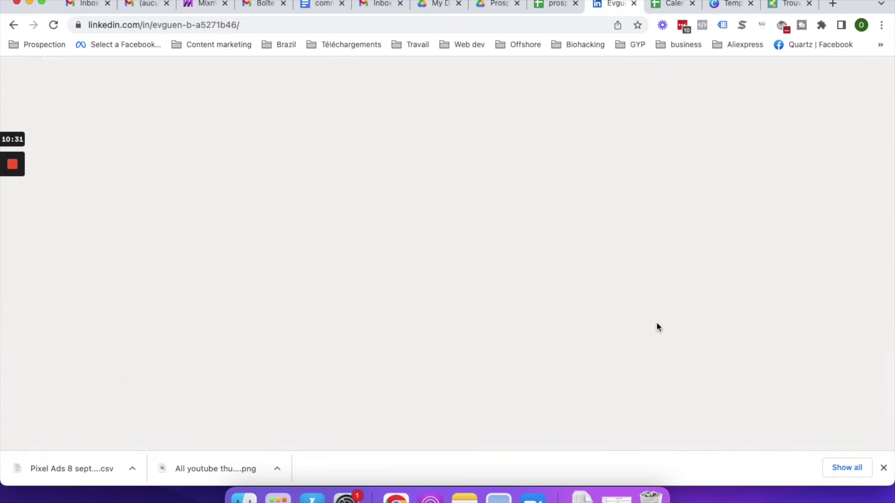
- Close the contact-finder panel, try messaging the CEO, and dismiss the Sales Navigator upsell
click(871, 71)
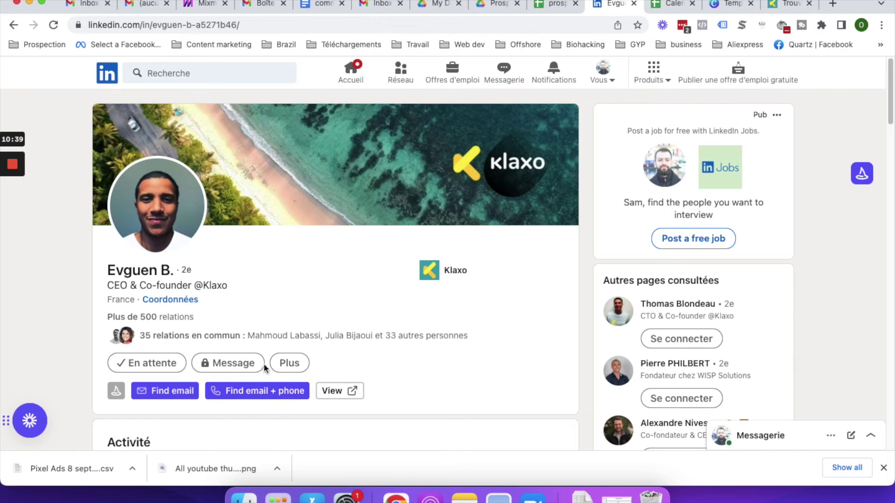
click(248, 368)
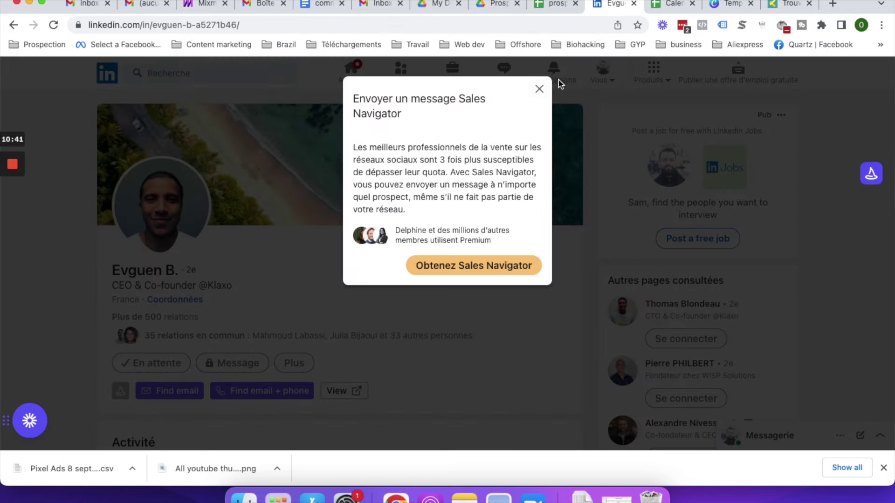
click(540, 90)
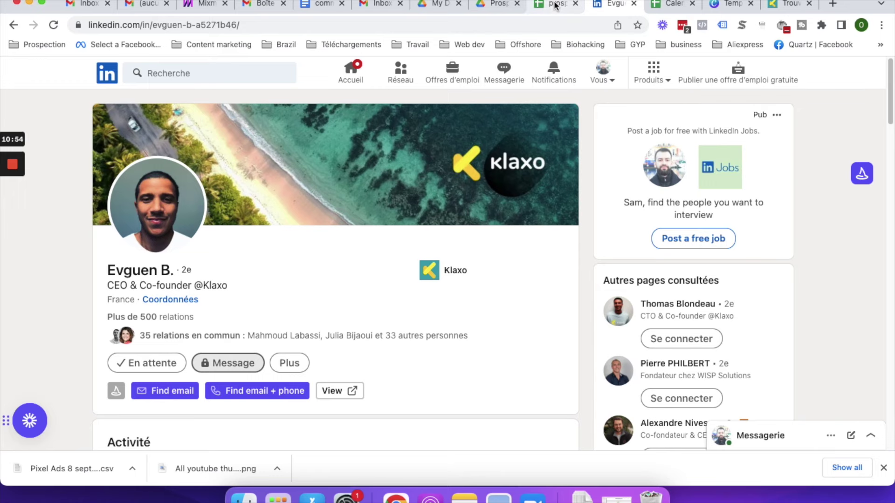
- Back in the prospection spreadsheet, cancel the pending email copy and select cells down column A
click(557, 4)
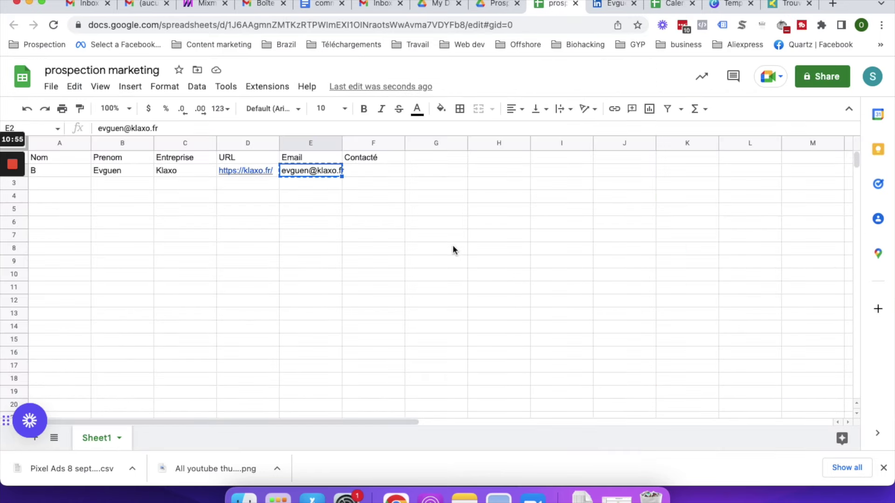
click(284, 242)
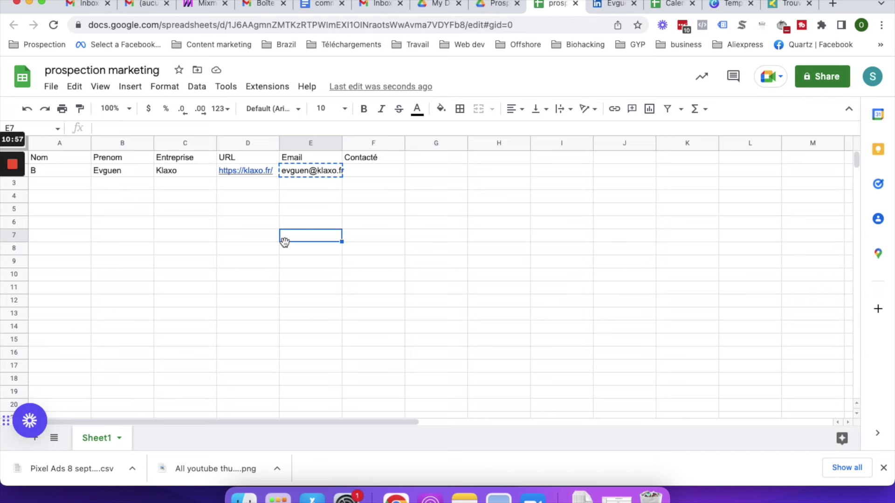
key(Escape)
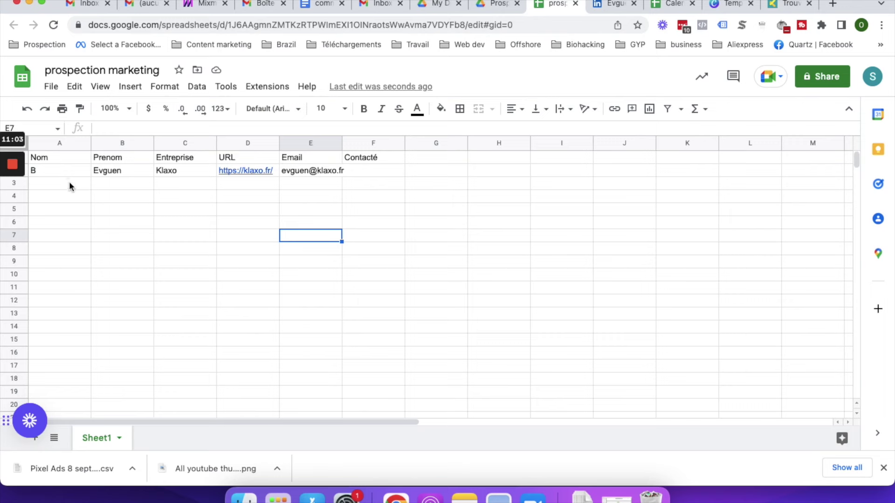
drag(74, 185, 74, 228)
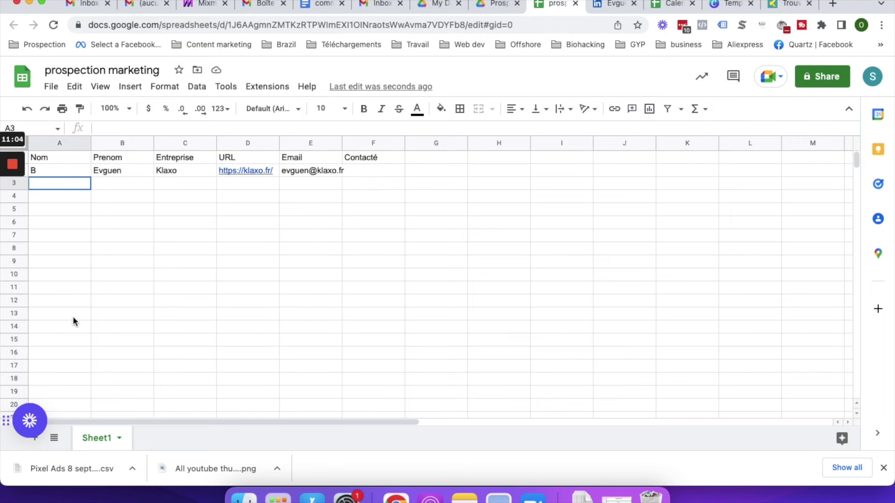
click(299, 293)
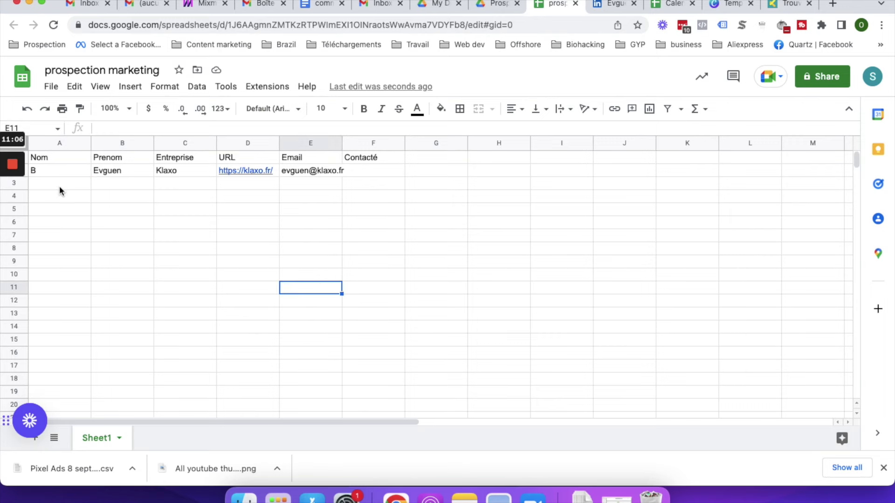
drag(60, 186, 138, 328)
click(436, 301)
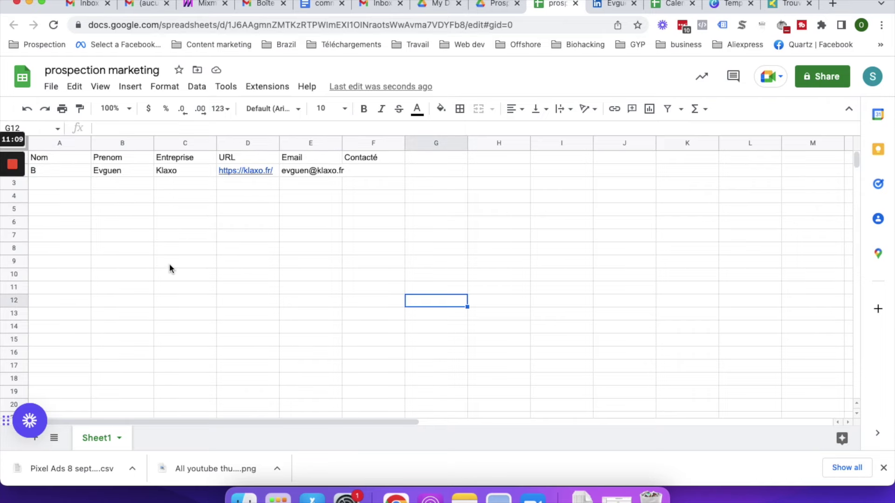